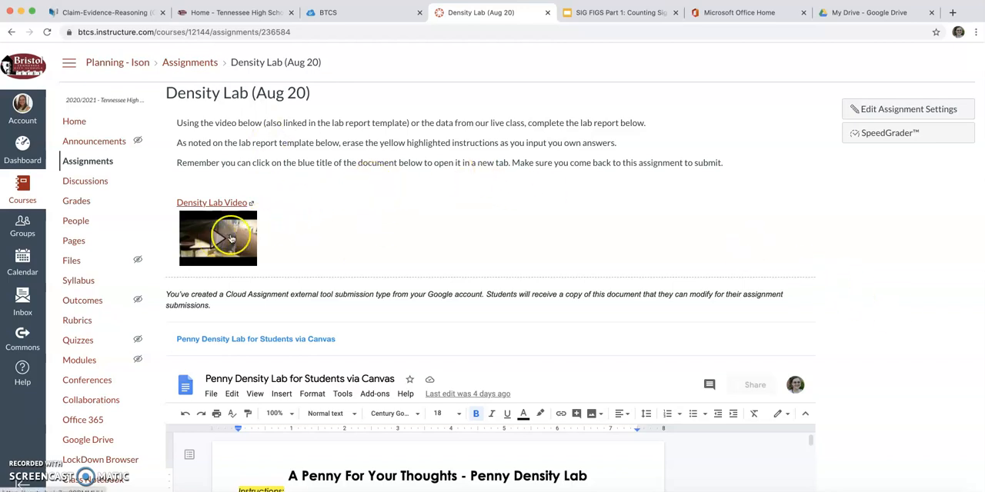
# - Review the Density Lab (Aug 20) assignment page and its embedded Penny Density Lab document
pyautogui.scroll(-4, 915, 315)
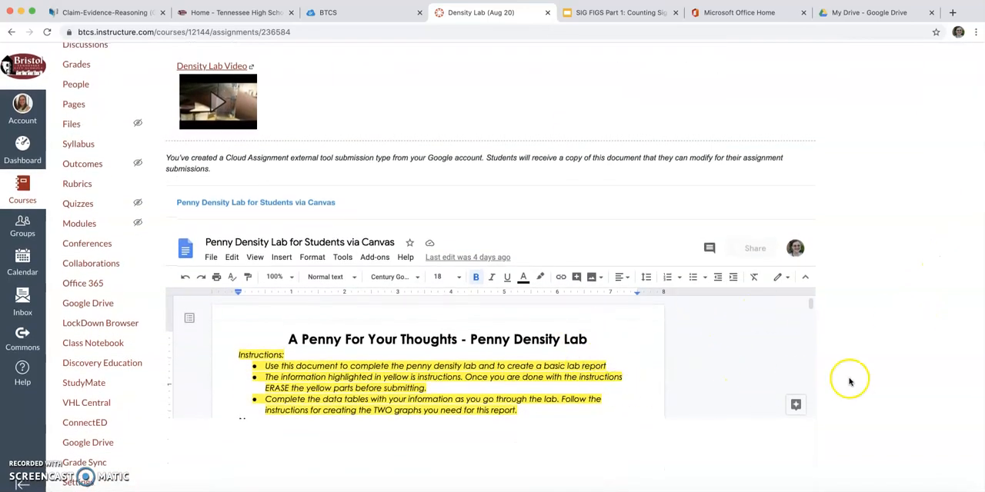
pyautogui.scroll(-2, 714, 391)
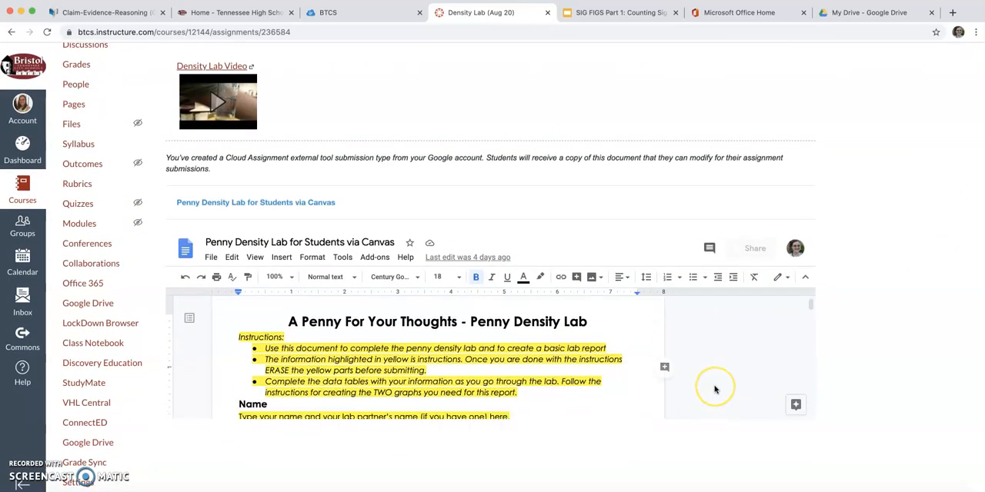
pyautogui.scroll(1, 714, 390)
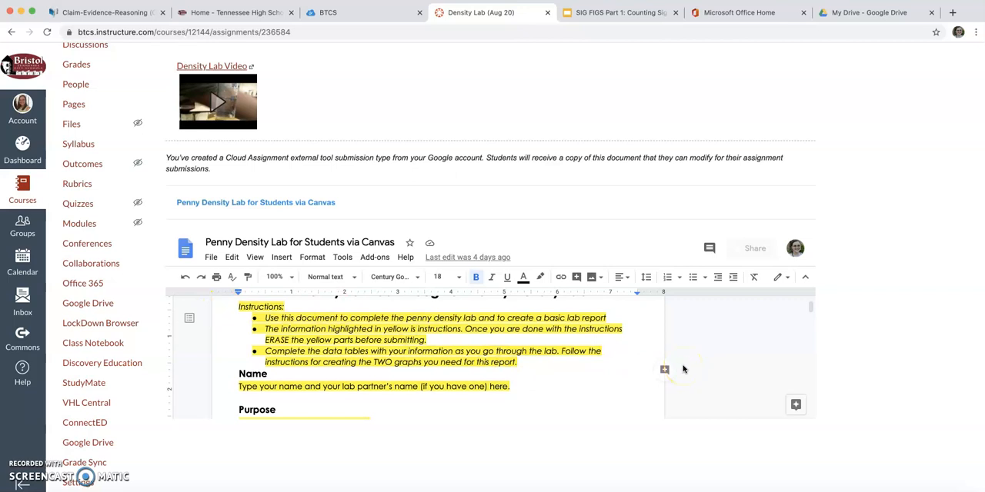
pyautogui.scroll(1, 538, 363)
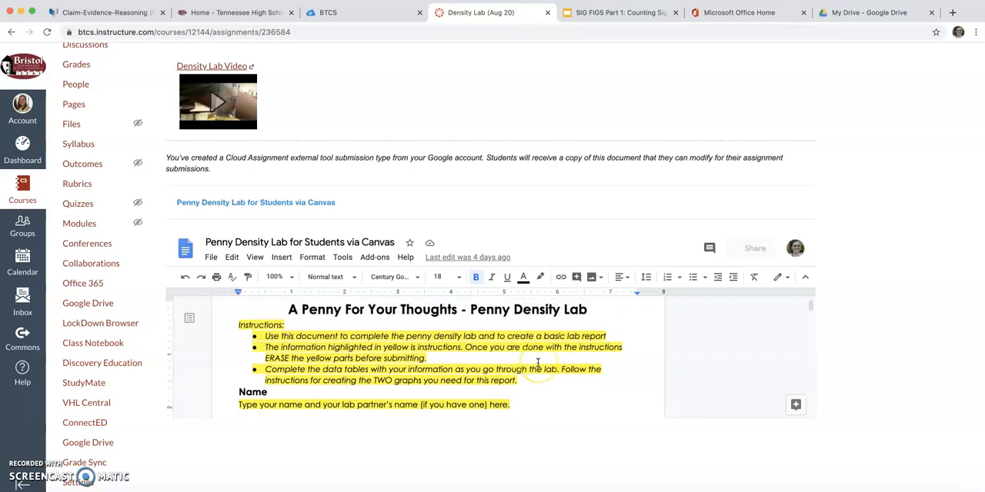
pyautogui.scroll(-5, 538, 363)
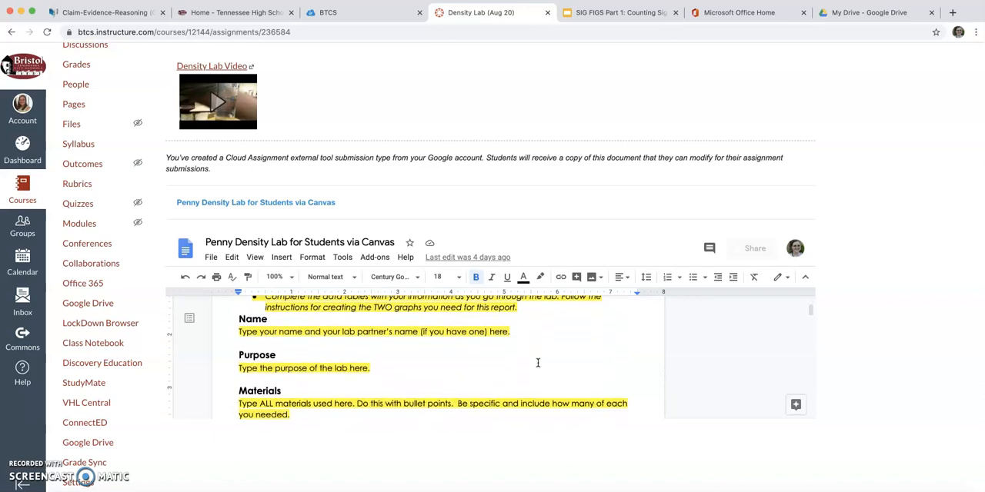
pyautogui.scroll(-1, 537, 363)
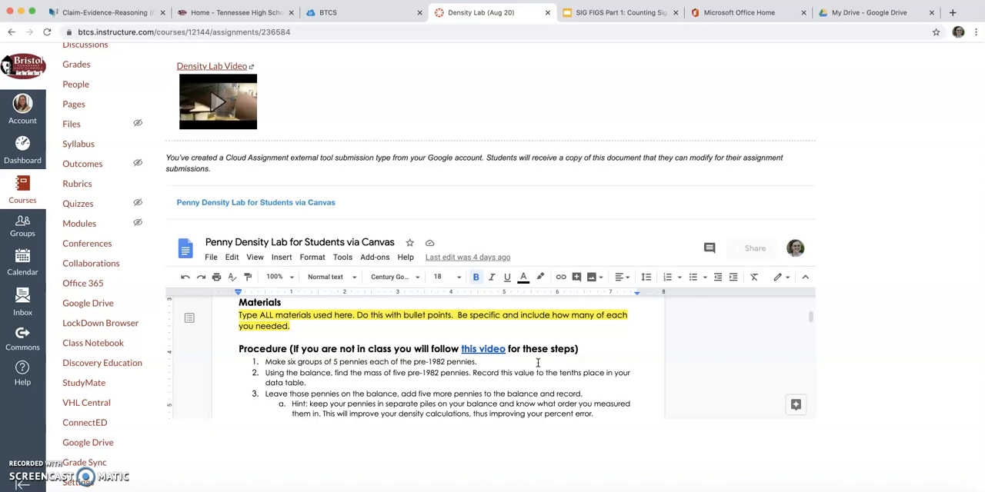
# - Open the Penny Density Lab for Students via Canvas document in its own tab, look through its pages, and close it
pyautogui.click(246, 203)
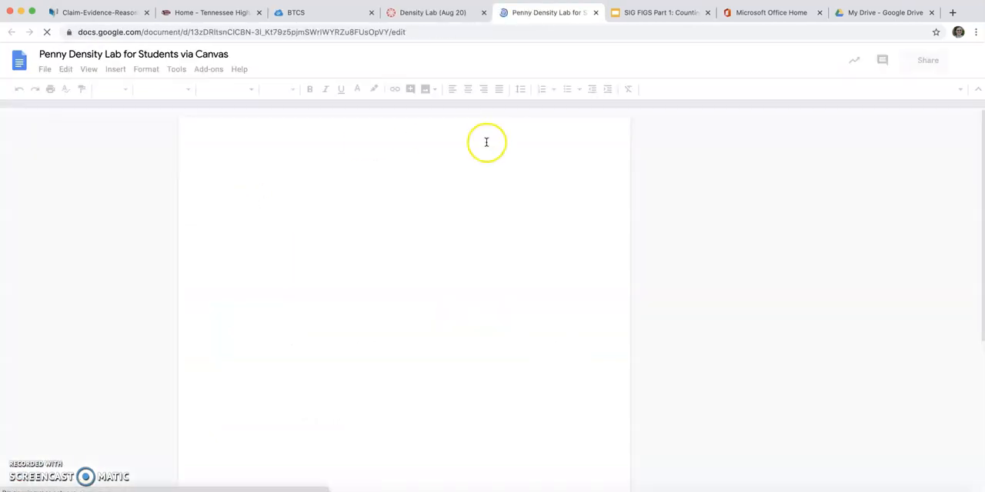
pyautogui.scroll(-6, 623, 280)
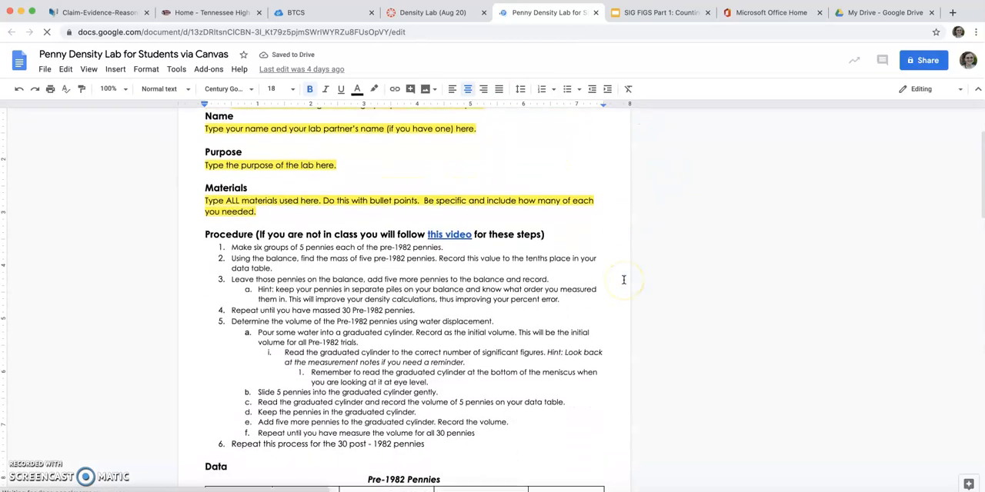
pyautogui.scroll(-2, 623, 280)
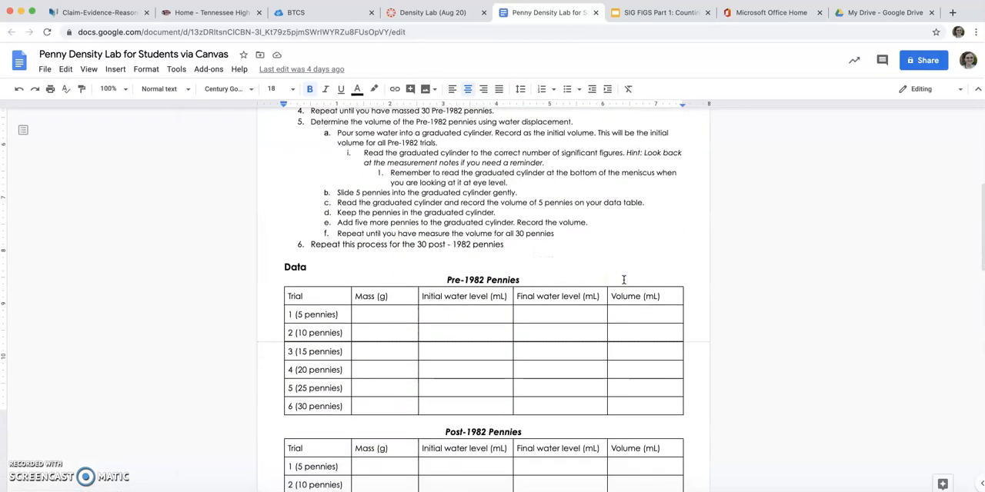
pyautogui.scroll(-20, 741, 435)
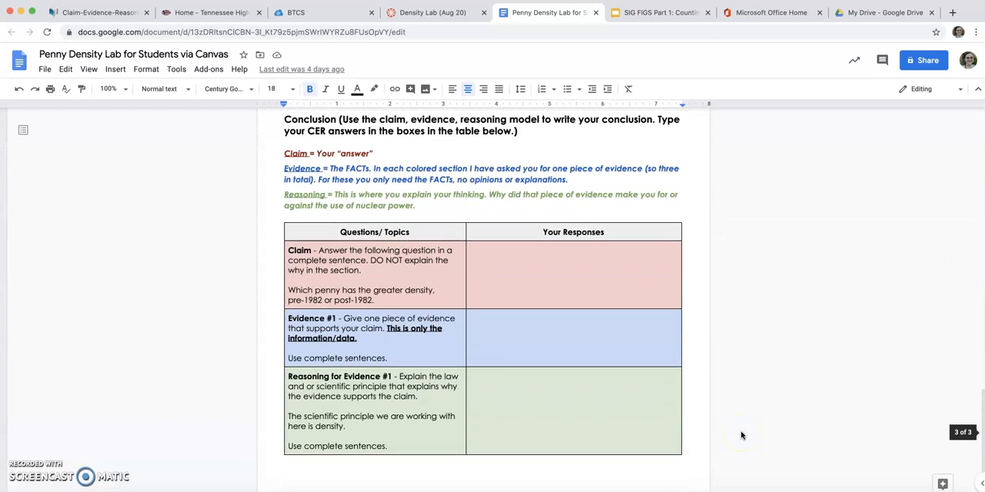
pyautogui.scroll(20, 741, 435)
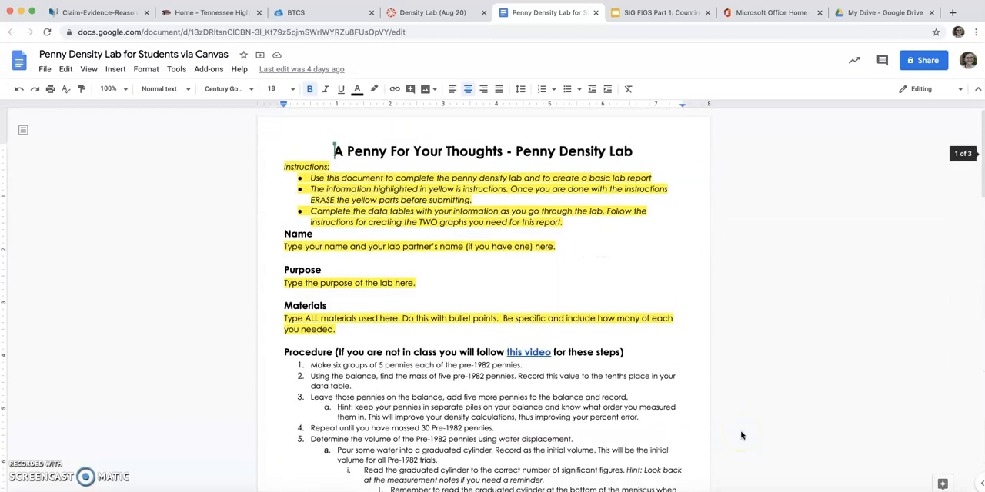
pyautogui.click(596, 12)
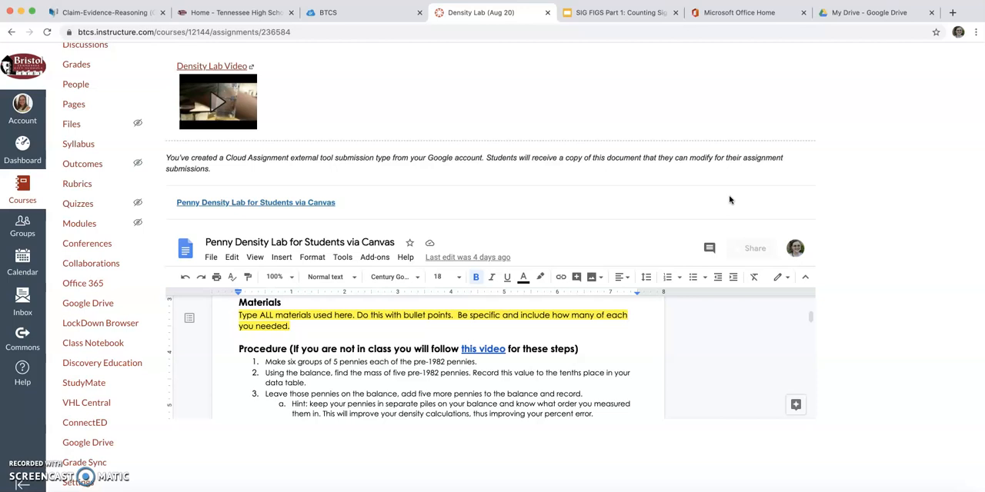
# - Return to the course's assignments list and open the Jamboard Test assignment to view its embedded file area
pyautogui.scroll(4, 749, 176)
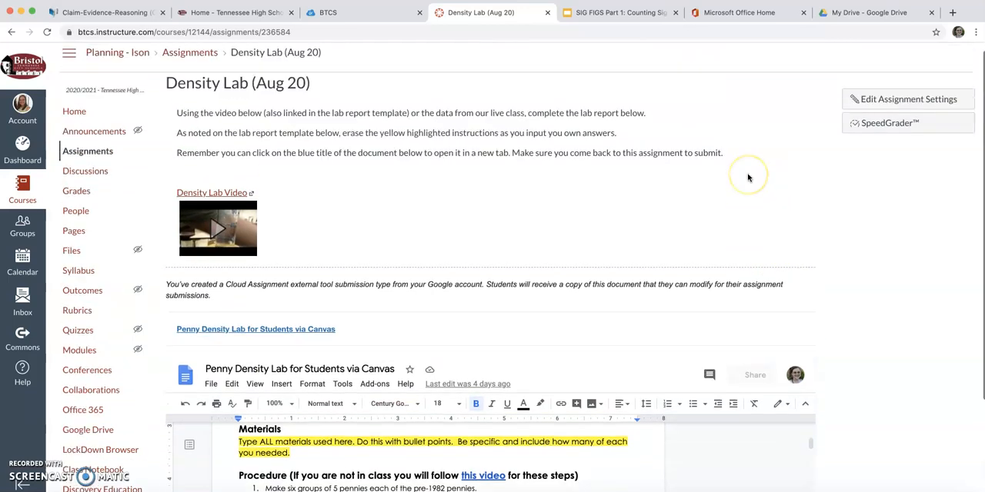
pyautogui.click(205, 65)
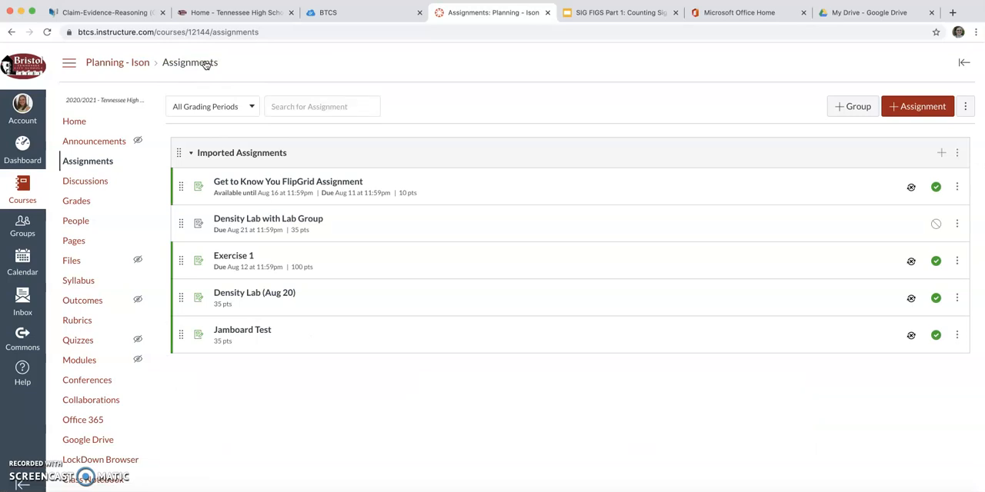
pyautogui.click(239, 330)
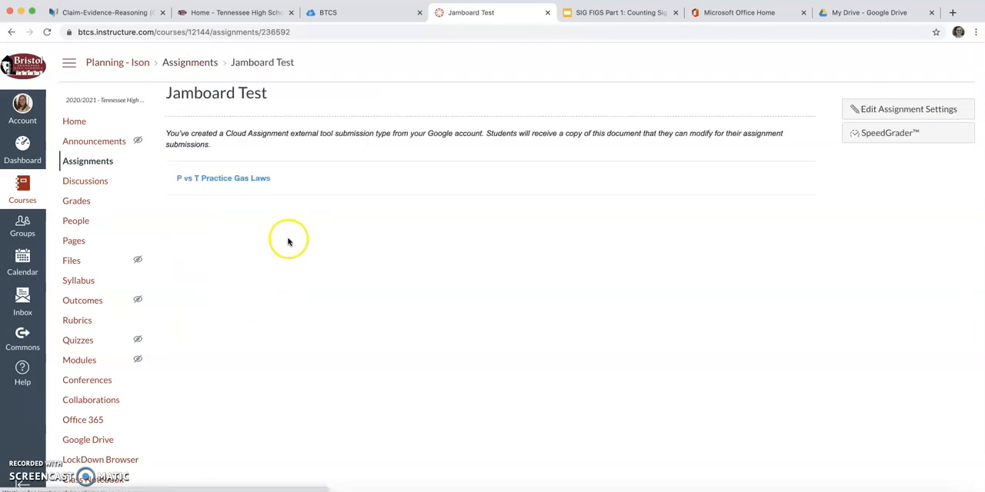
pyautogui.scroll(-1, 475, 308)
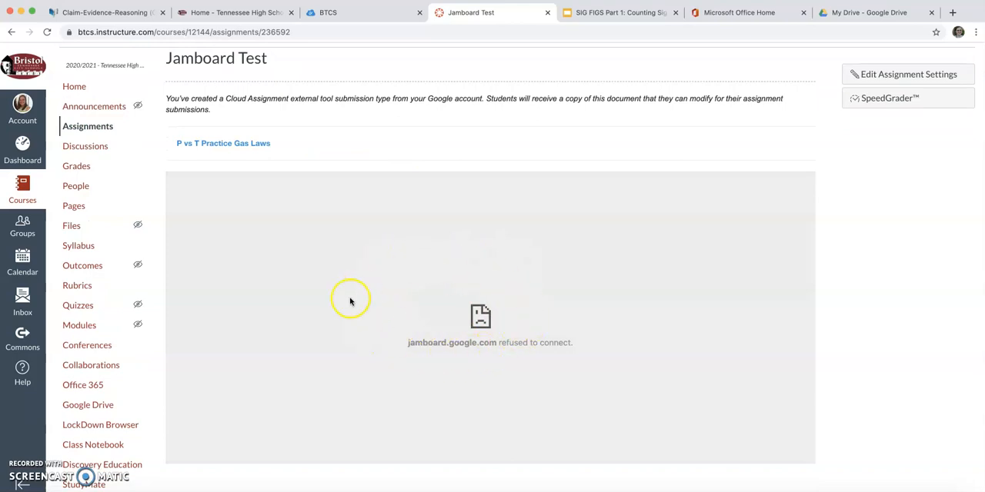
# - Open the linked P vs T Practice Gas Laws Jamboard, compare it with the assignment page, and close the Jamboard and SIG FIGS tabs
pyautogui.click(239, 145)
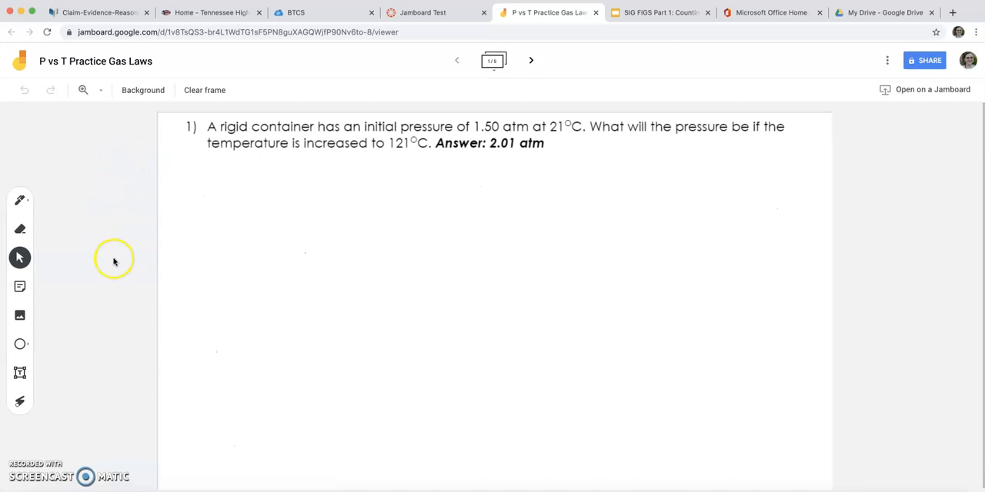
pyautogui.click(458, 17)
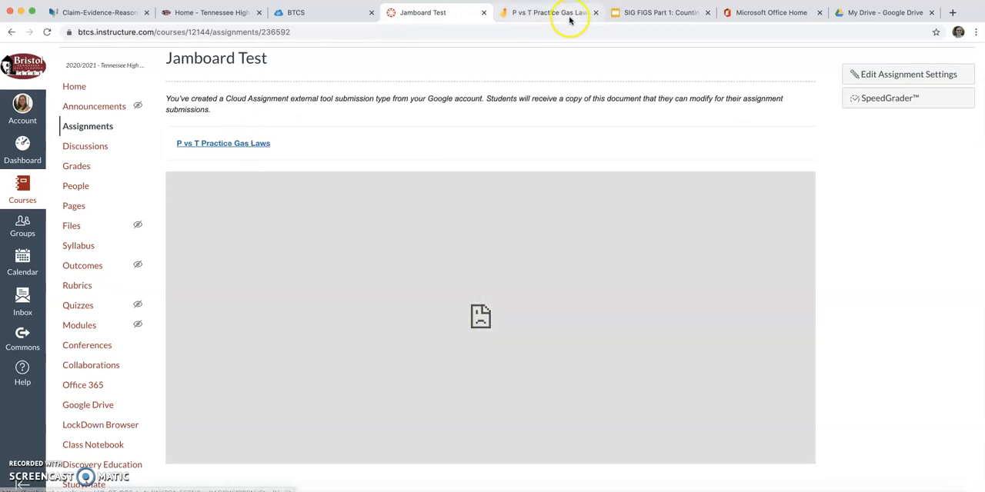
pyautogui.click(569, 21)
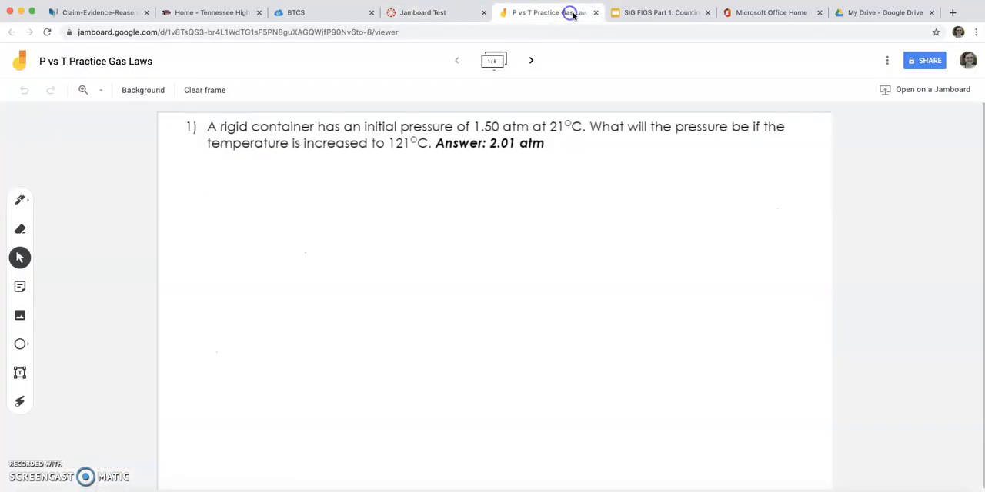
pyautogui.click(596, 13)
pyautogui.click(594, 12)
pyautogui.scroll(1, 365, 117)
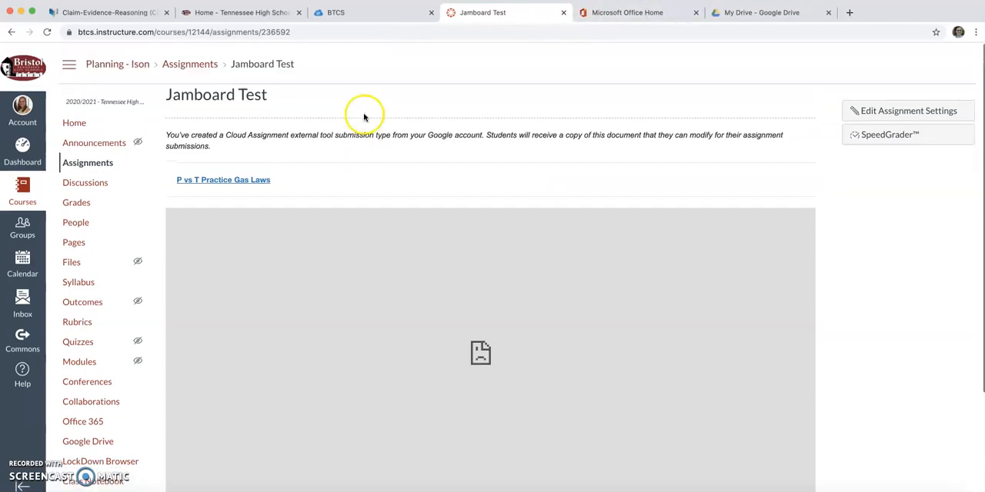
# - Start a new assignment in the Imported Assignments group and name it Sig Fig Part 1 Notes
pyautogui.click(178, 64)
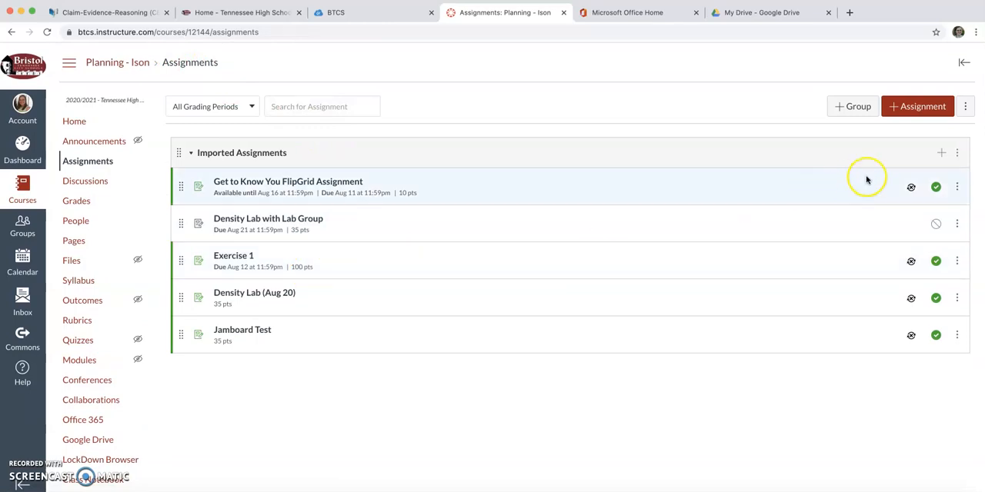
pyautogui.click(941, 157)
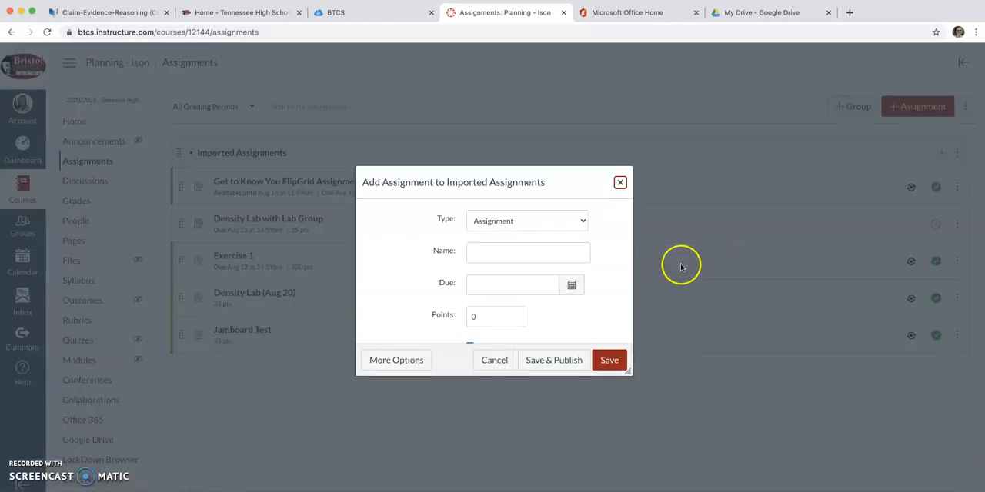
pyautogui.click(563, 257)
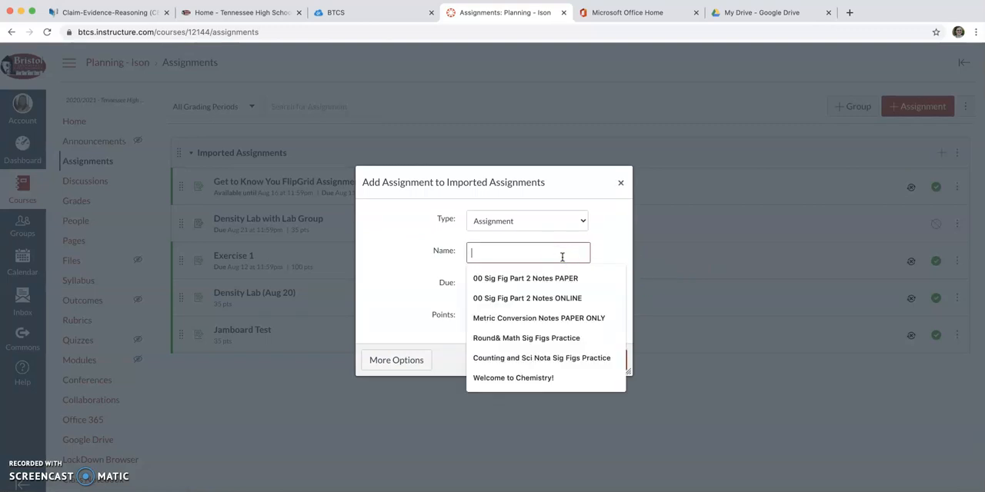
pyautogui.write('Sig')
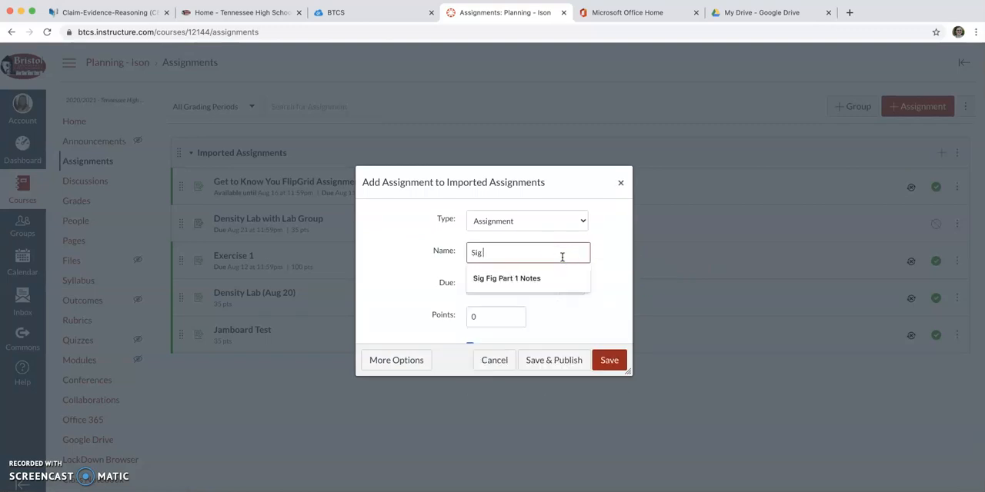
pyautogui.click(518, 290)
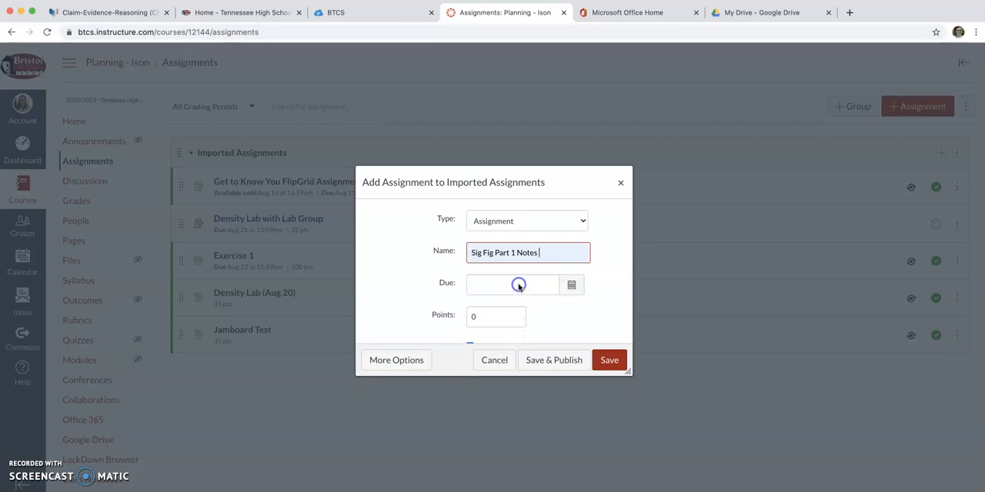
# - Set the new assignment's due date to Aug 21, 2020 and its points to 10
pyautogui.click(571, 285)
pyautogui.click(571, 383)
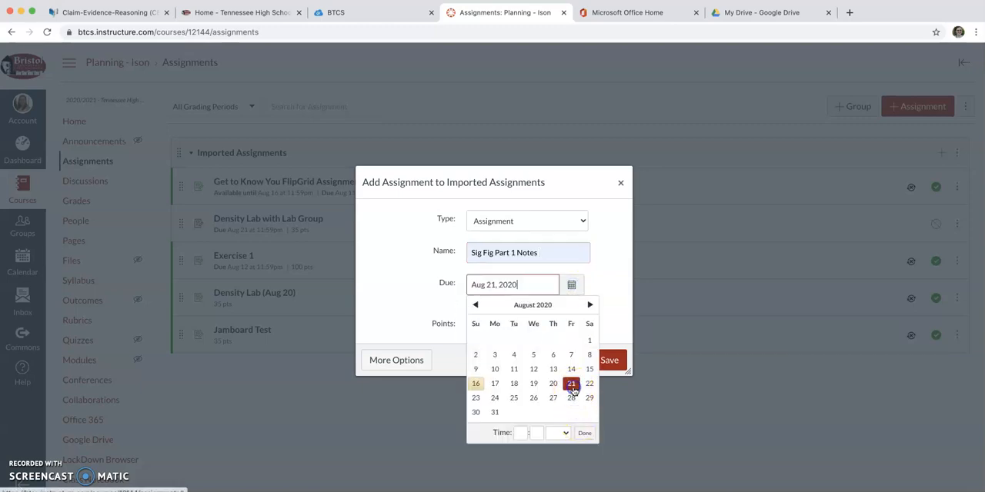
pyautogui.click(606, 311)
pyautogui.click(480, 322)
pyautogui.write('10')
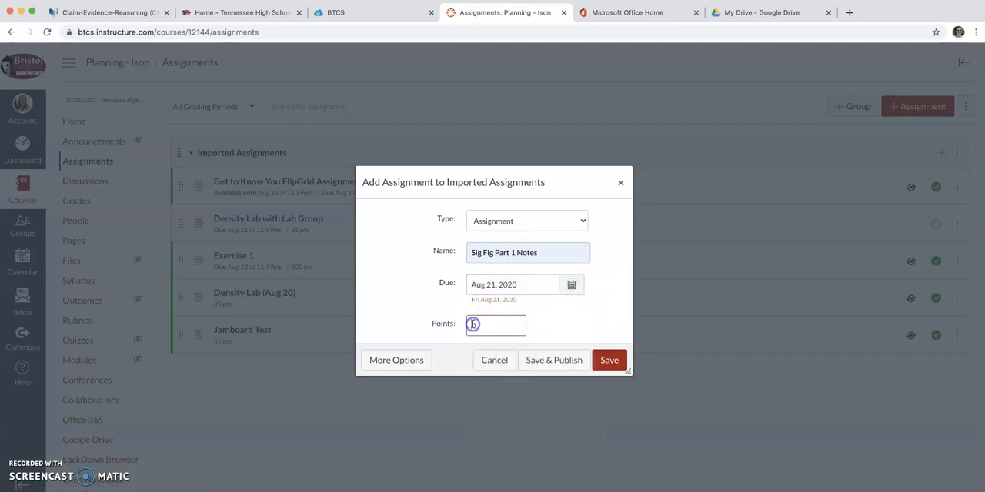
# - Turn off Sync to PowerSchool for the assignment and open its full set of options
pyautogui.scroll(-2, 593, 318)
pyautogui.click(468, 317)
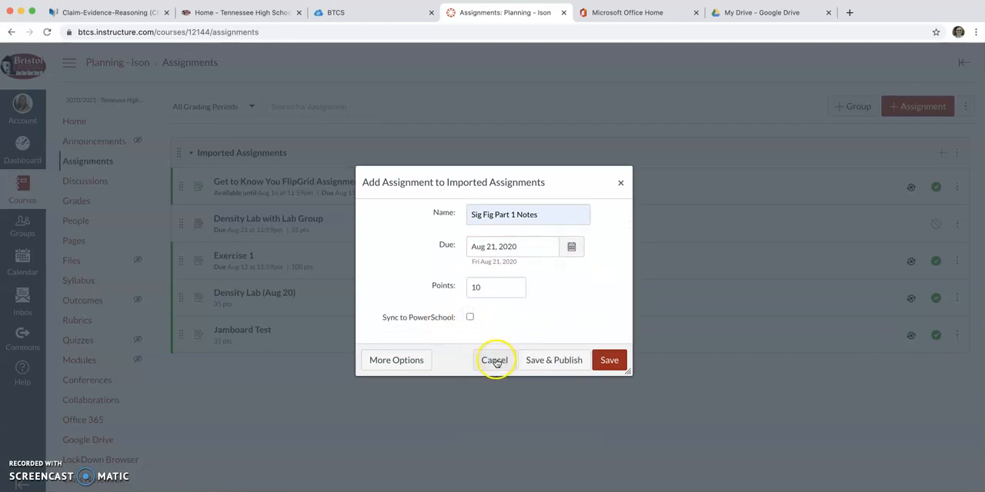
pyautogui.click(397, 360)
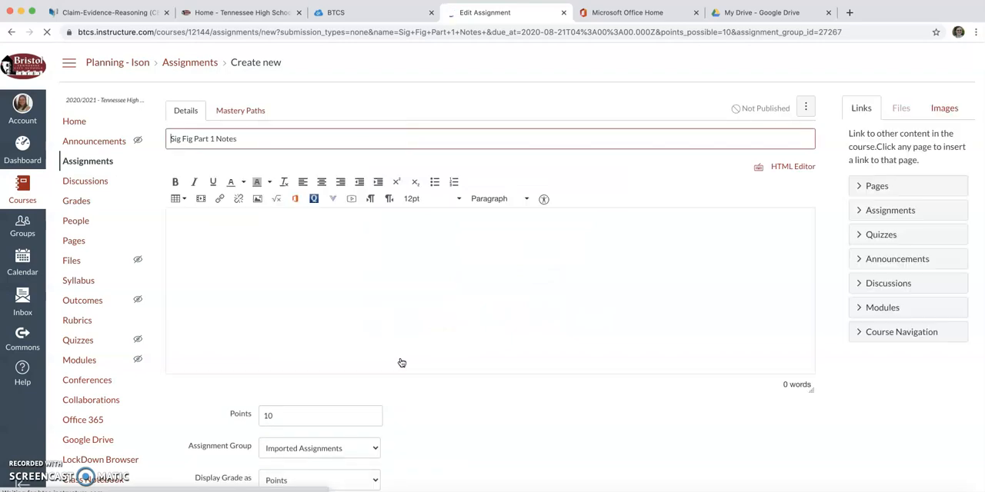
# - Begin the assignment description with "Complete these notes via our live class or the posted videos."
pyautogui.click(275, 228)
pyautogui.write('Comp')
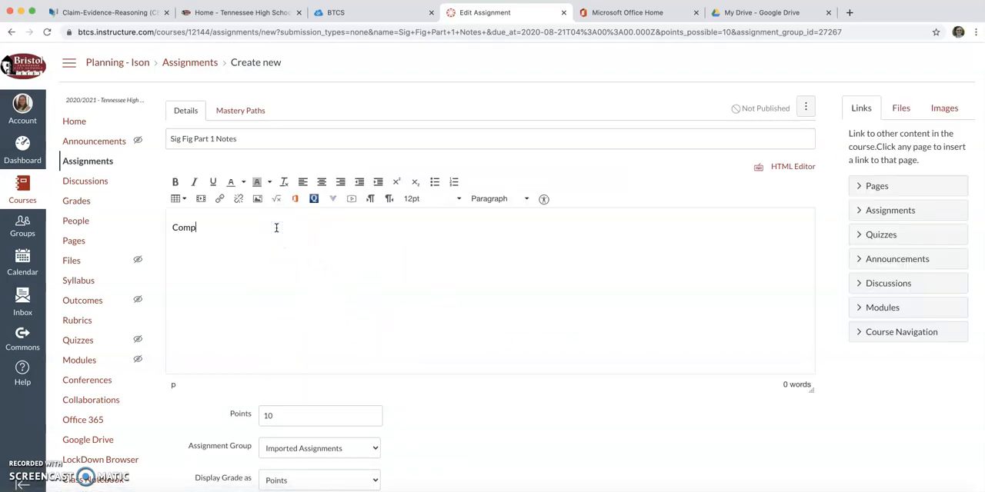
pyautogui.write('lete these notes via our live class or the ')
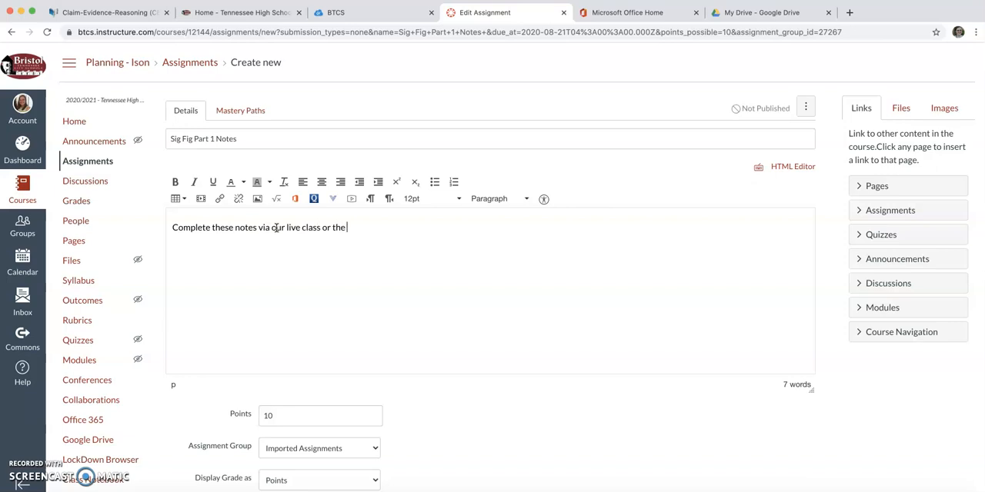
pyautogui.write('posted videos.')
# - Add, after a blank line, "If you want to open the document in a new tab, click on the blue title of the file below."
pyautogui.press('Return')
pyautogui.press('Return')
pyautogui.write('you want to open the document in a new tab, click on the blue ')
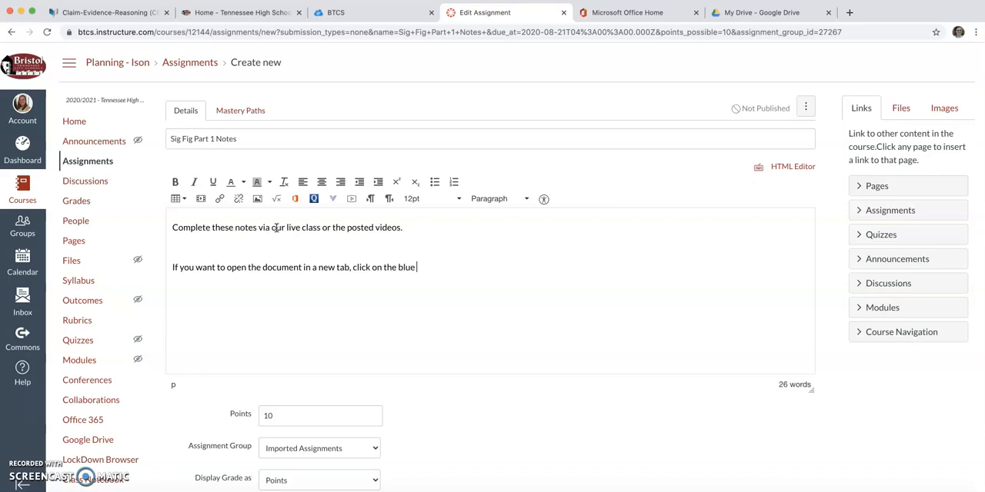
pyautogui.write('title of the file below.')
# - Add the line "Remember to come back to this assignment to submit." directly below the new-tab instruction
pyautogui.press('Return')
pyautogui.write('r')
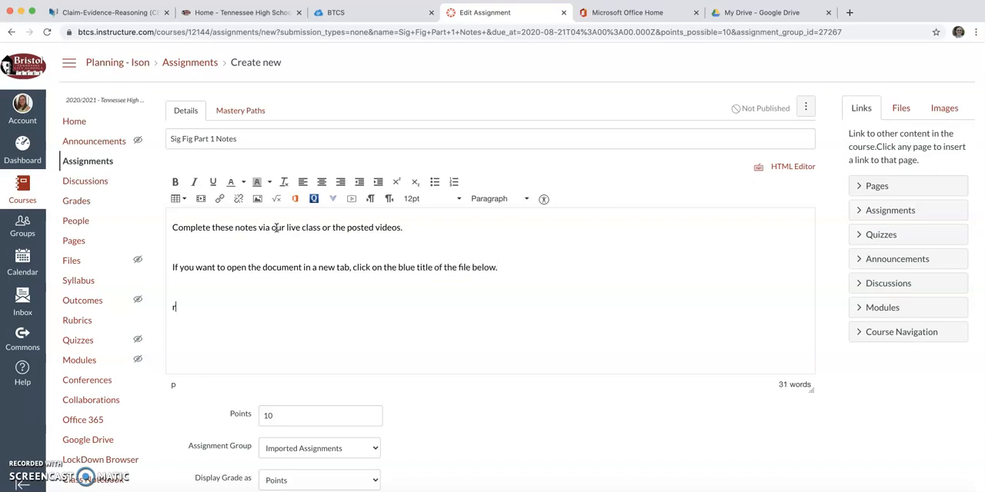
pyautogui.write('emember')
pyautogui.press('BackSpace')
pyautogui.press('BackSpace')
pyautogui.press('BackSpace')
pyautogui.press('BackSpace')
pyautogui.press('BackSpace')
pyautogui.press('BackSpace')
pyautogui.press('BackSpace')
pyautogui.write('member to come back to this assignment to submit.')
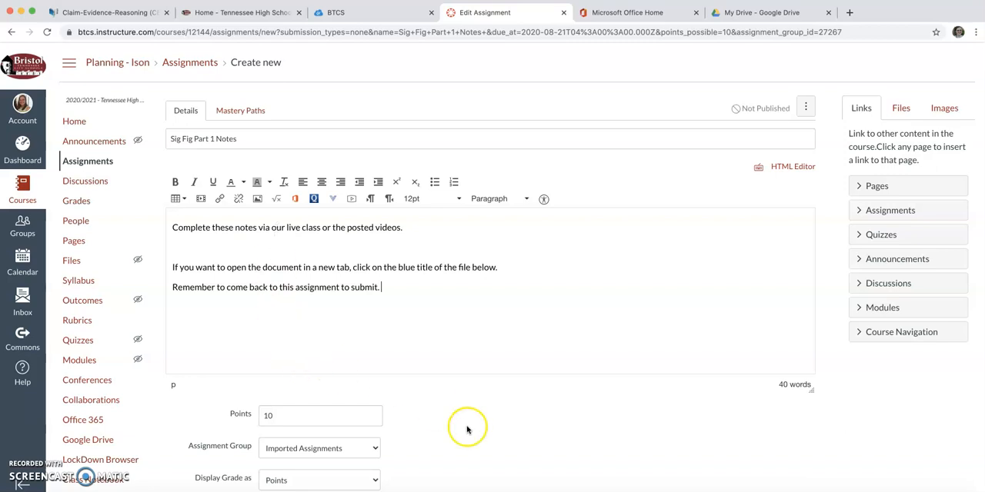
# - Set the assignment's submission type to External Tool
pyautogui.scroll(-1, 519, 429)
pyautogui.scroll(-2, 520, 431)
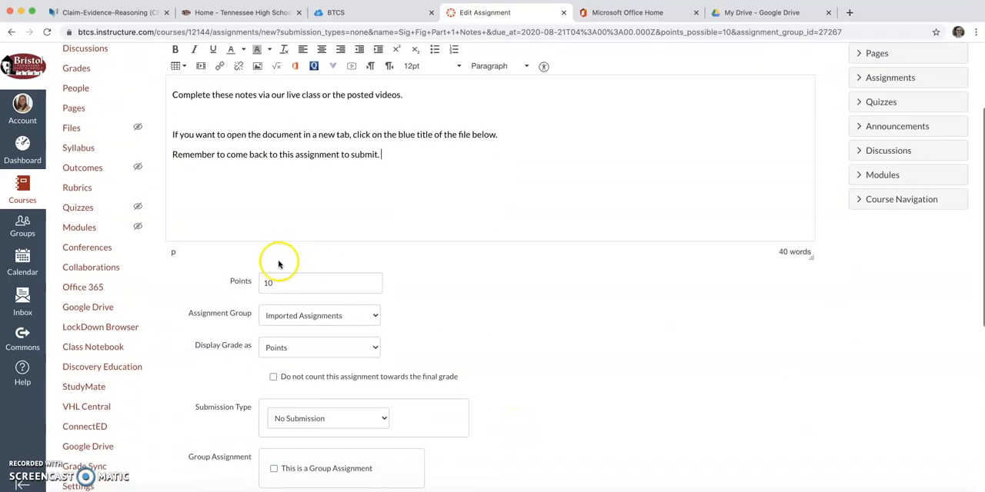
pyautogui.scroll(-2, 584, 359)
pyautogui.scroll(-5, 587, 362)
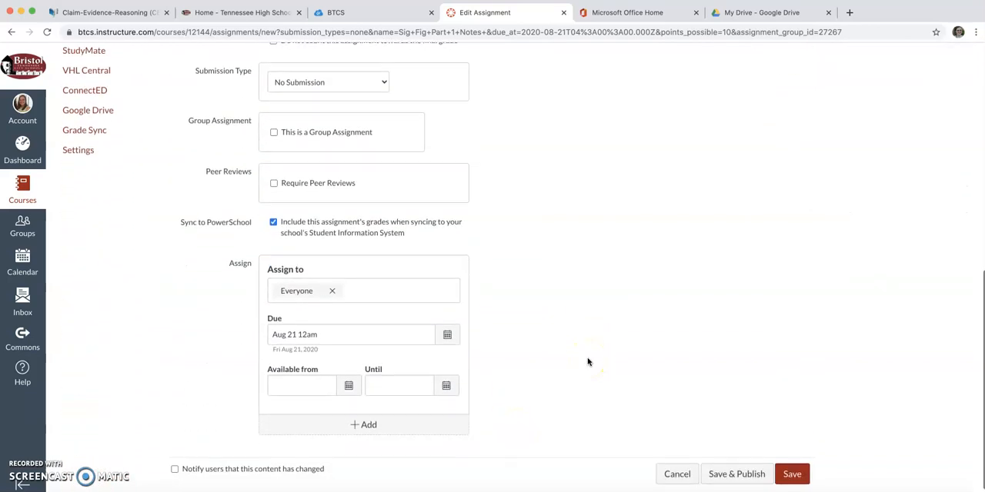
pyautogui.click(323, 70)
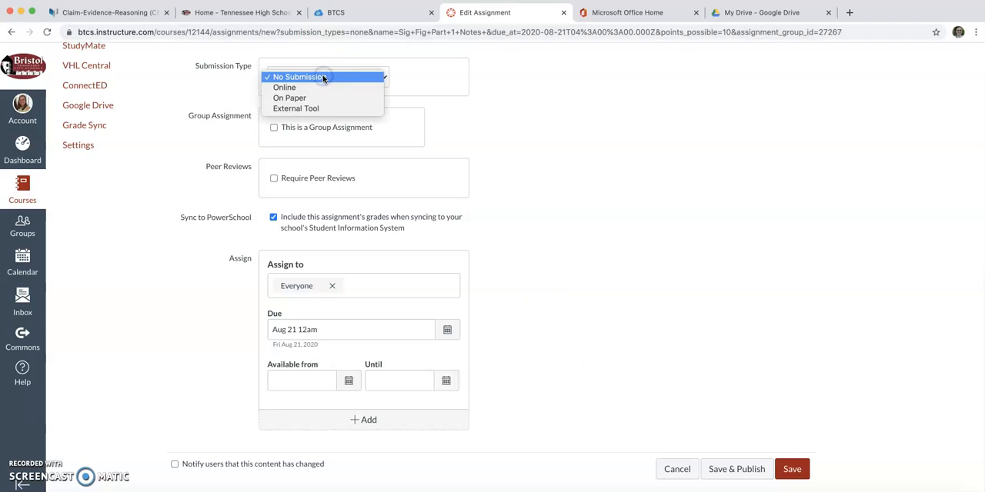
pyautogui.click(314, 109)
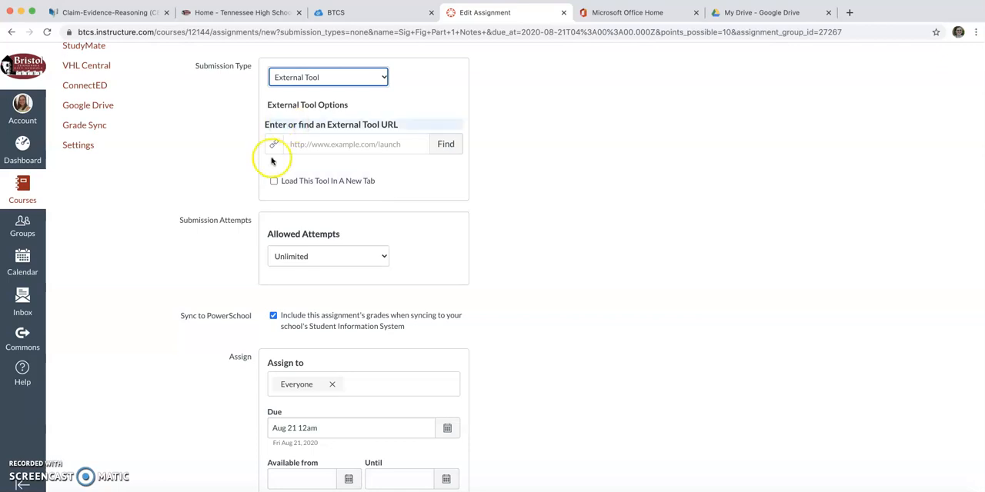
# - Find the external tools available for the submission and choose Google Docs Cloud Assignment
pyautogui.click(446, 145)
pyautogui.scroll(-3, 480, 280)
pyautogui.scroll(-5, 480, 280)
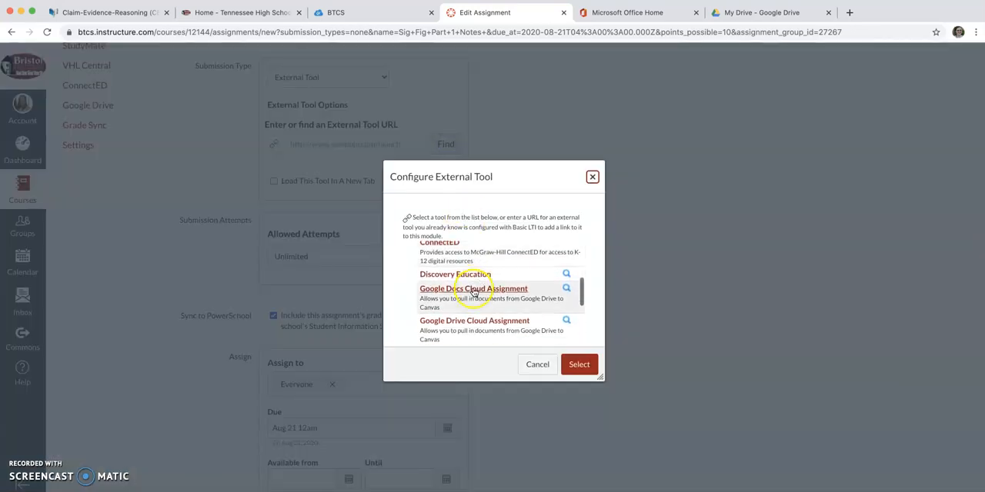
pyautogui.click(474, 291)
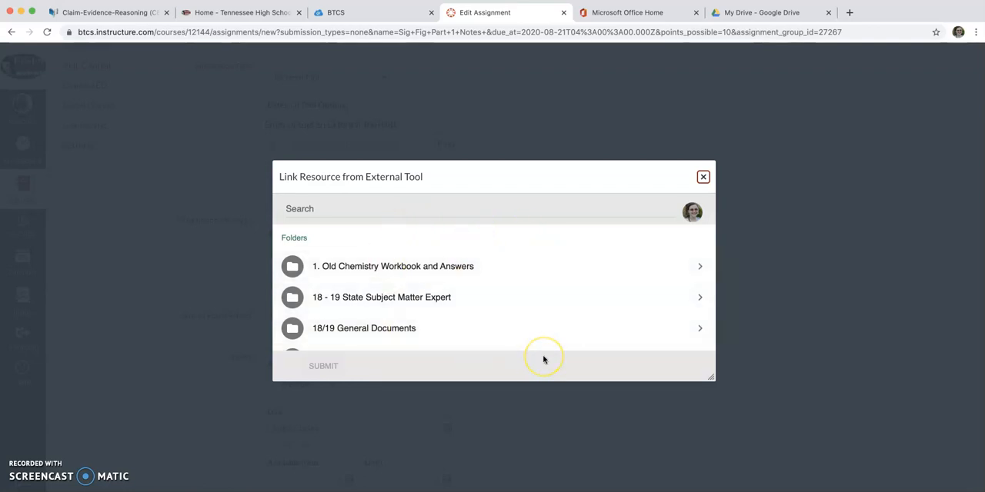
# - Open the Unit 00: Intro to Chemistry and the Lab folder inside Chem 20 FA (online and in-person learning)
pyautogui.scroll(-2, 523, 312)
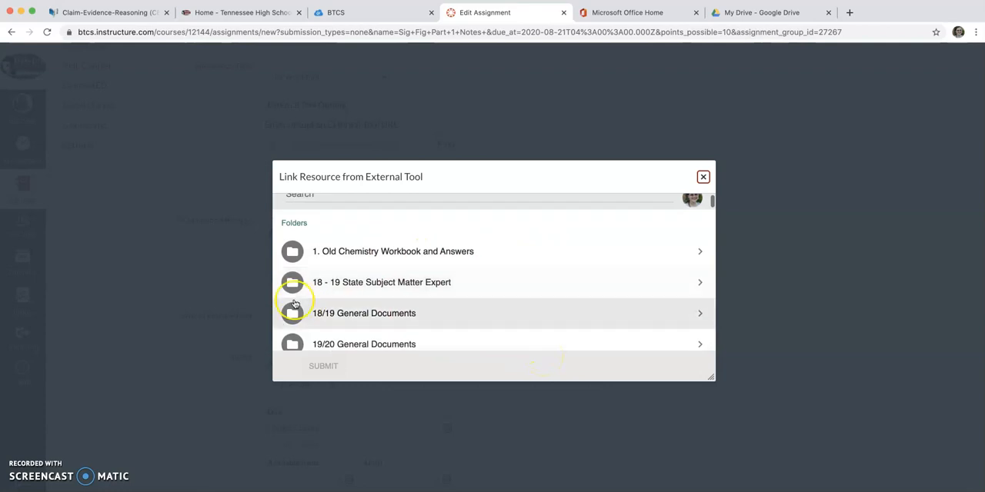
pyautogui.scroll(-20, 343, 304)
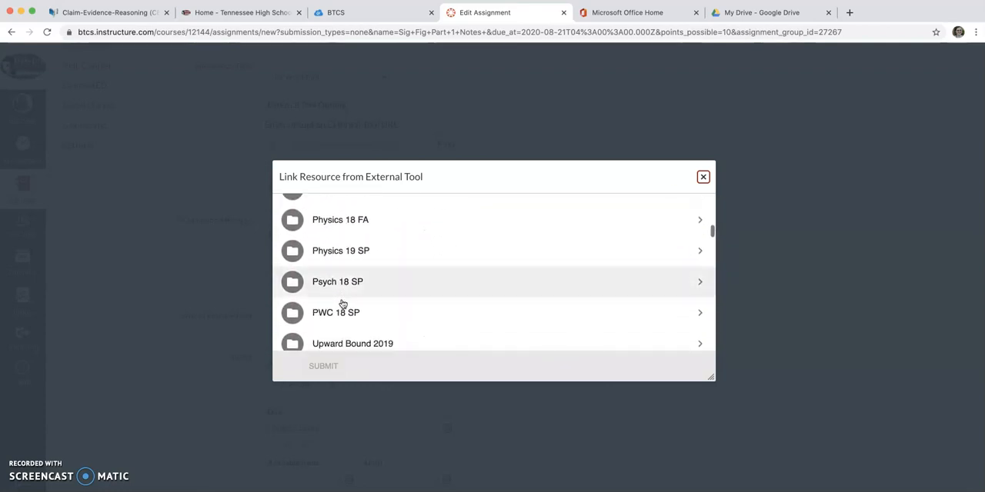
pyautogui.scroll(-3, 343, 305)
pyautogui.scroll(5, 343, 305)
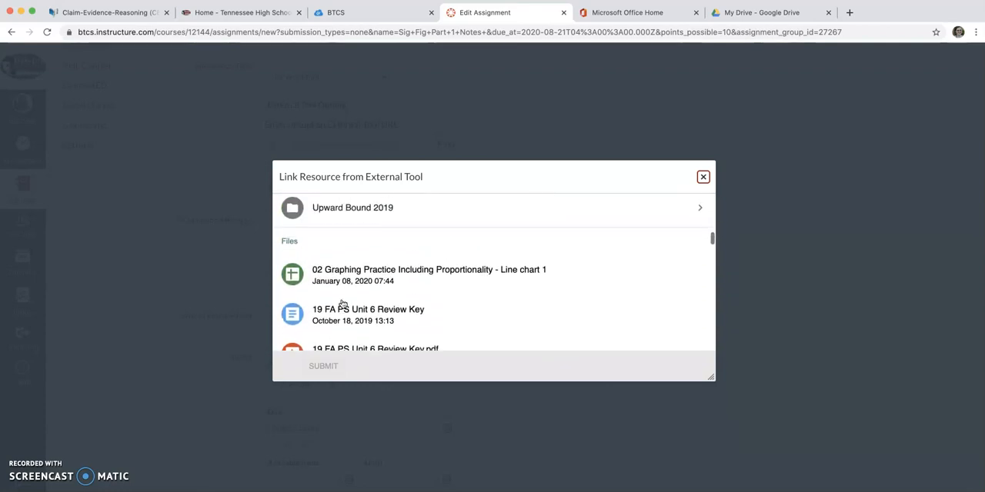
pyautogui.scroll(20, 343, 305)
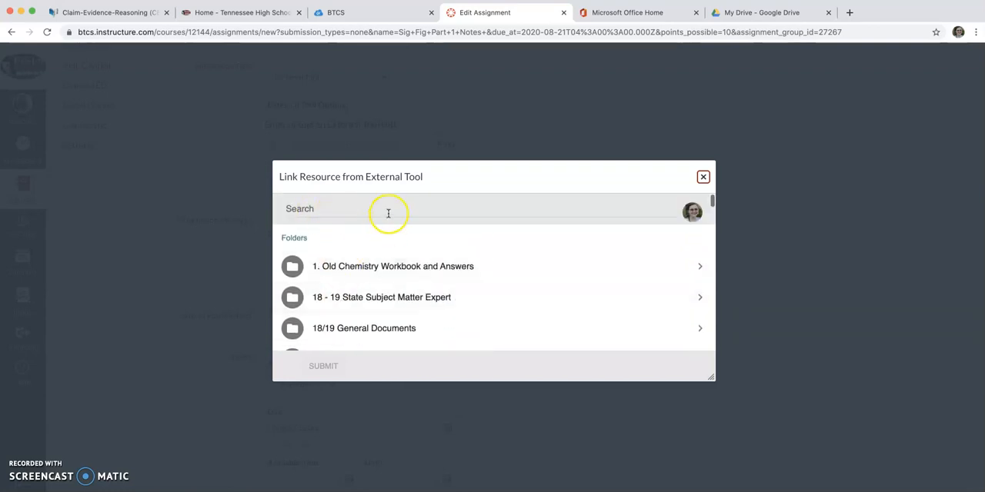
pyautogui.scroll(-7, 412, 311)
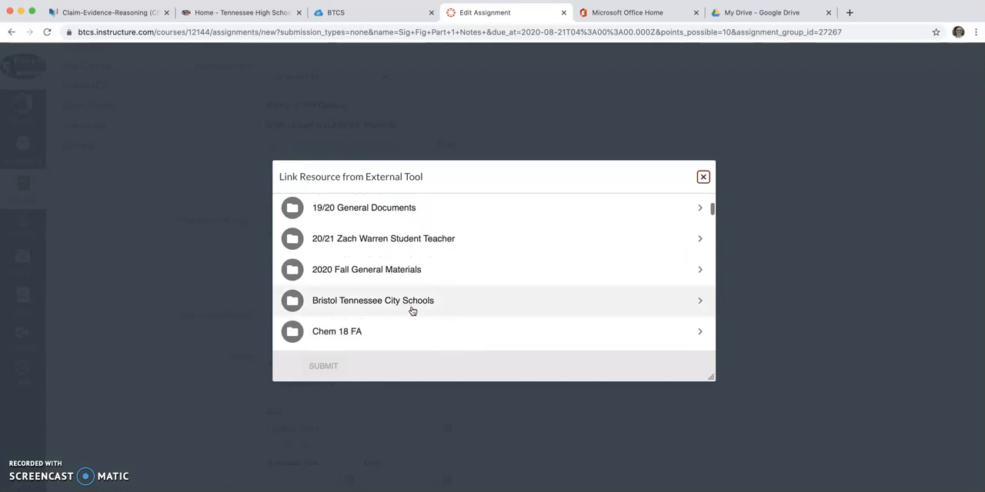
pyautogui.scroll(-4, 412, 311)
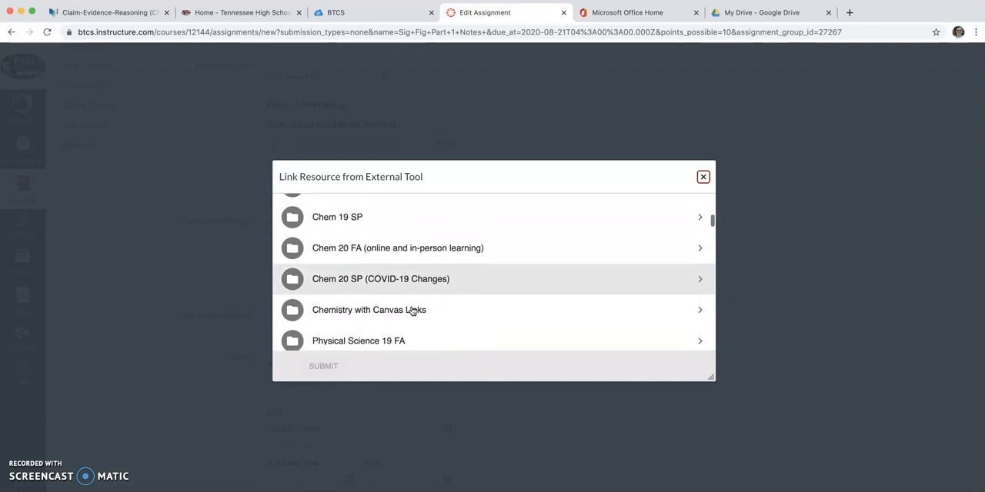
pyautogui.click(701, 252)
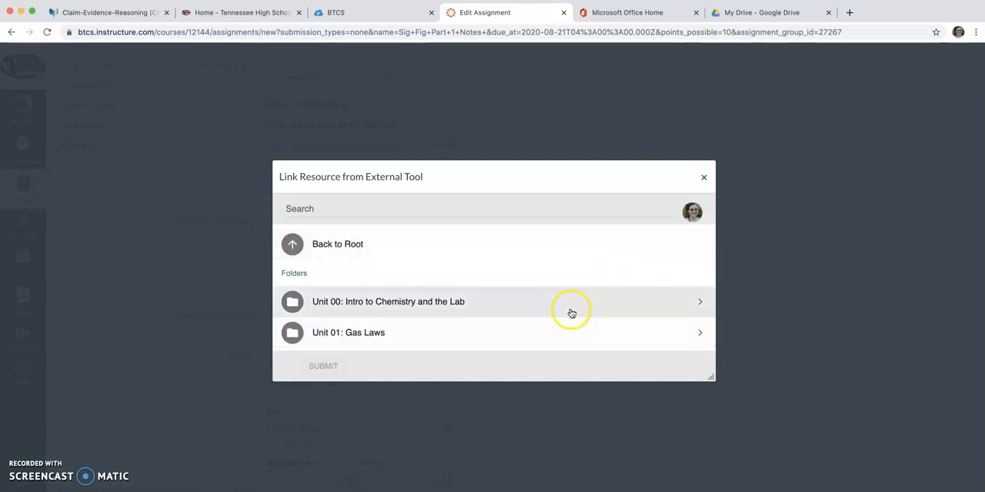
pyautogui.click(700, 303)
pyautogui.click(701, 305)
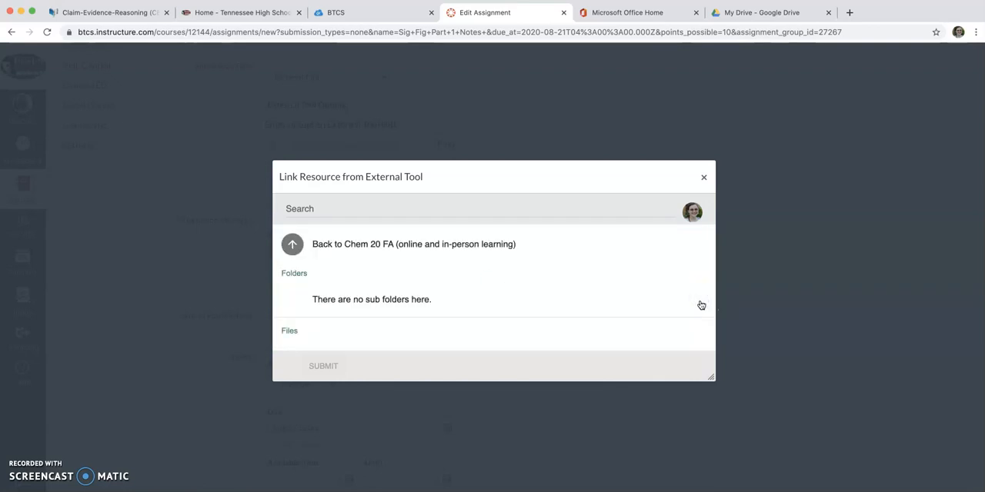
# - Link the file "SIG FIGS Part 1: Counting Sig Figs and Scientific Notation with Sig FigCANVAS Clickable" as the external tool resource
pyautogui.scroll(-15, 591, 318)
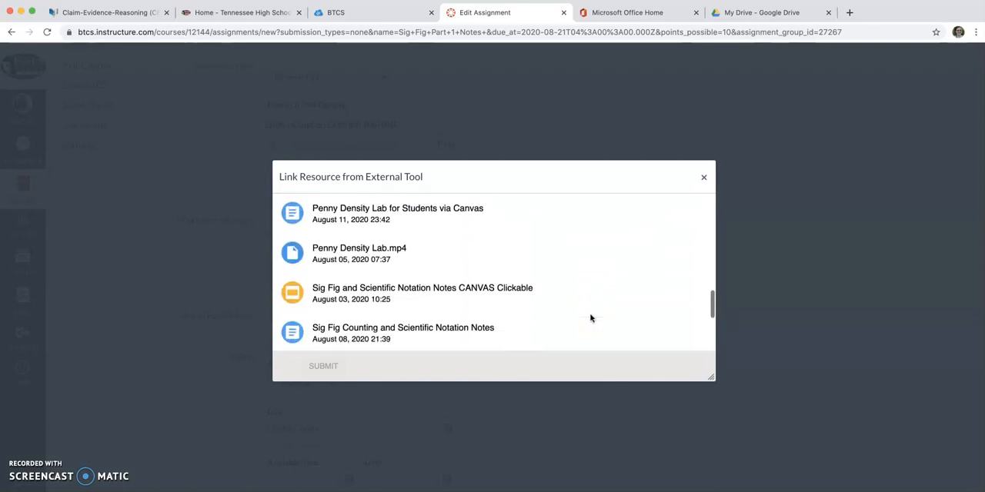
pyautogui.scroll(-2, 591, 318)
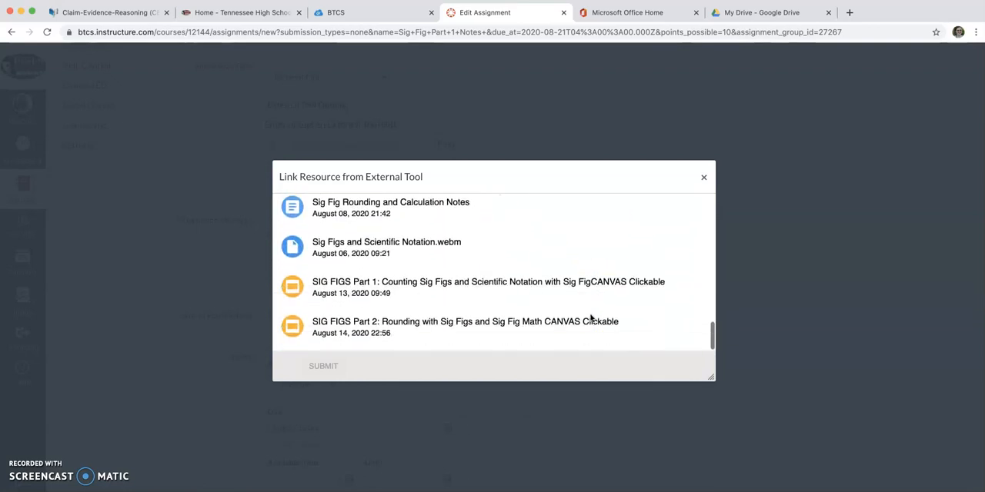
pyautogui.click(355, 296)
pyautogui.click(334, 366)
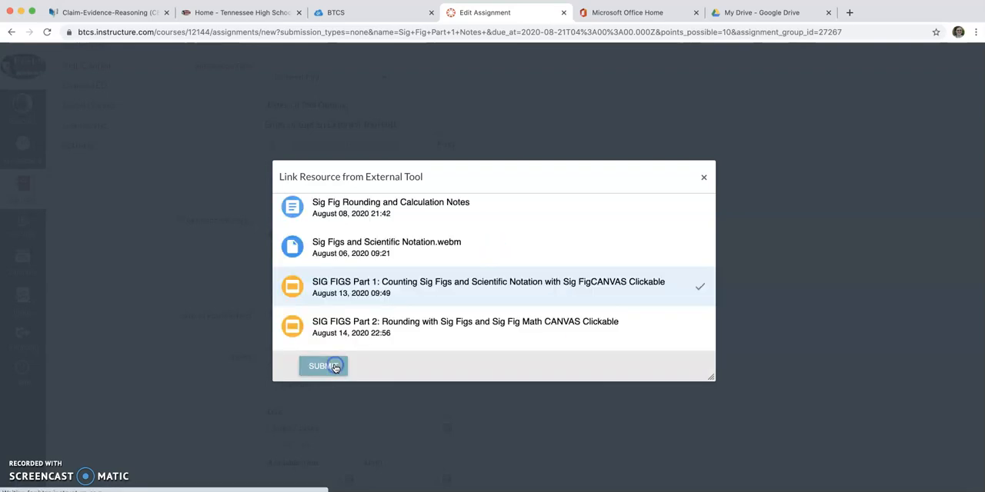
pyautogui.click(579, 365)
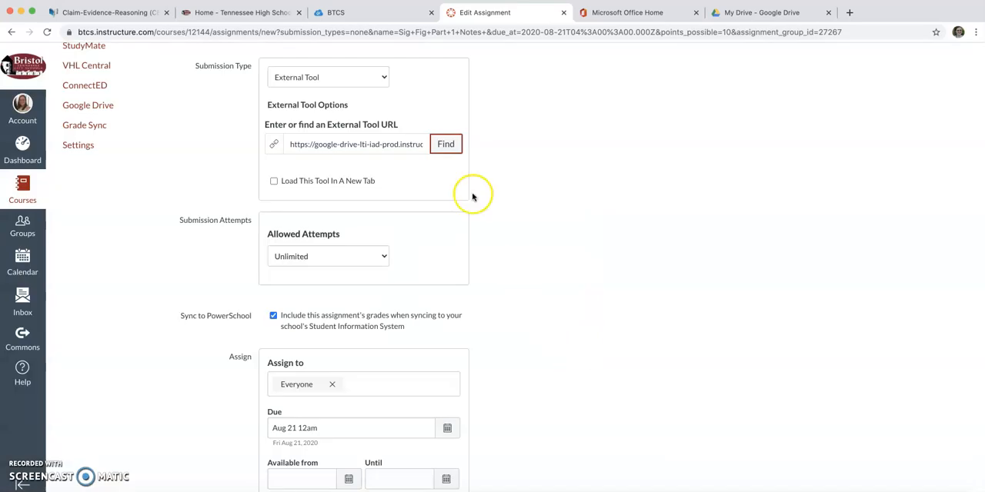
# - Turn off the assignment's grade sync to PowerSchool and save the assignment without publishing it
pyautogui.scroll(-3, 577, 306)
pyautogui.click(262, 220)
pyautogui.click(806, 470)
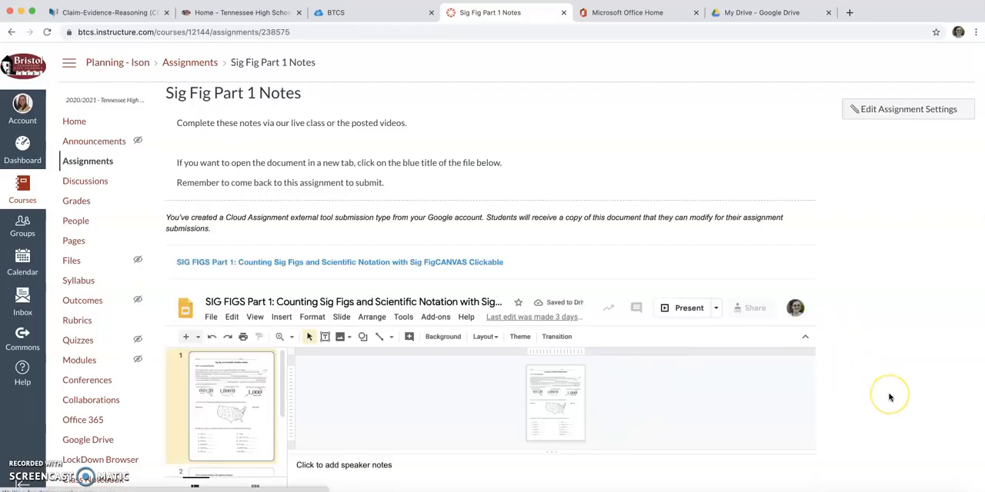
# - Open the linked SIG FIGS Part 1 file in its own tab, enlarge the slide and check its fill-in text boxes
pyautogui.scroll(-1, 889, 397)
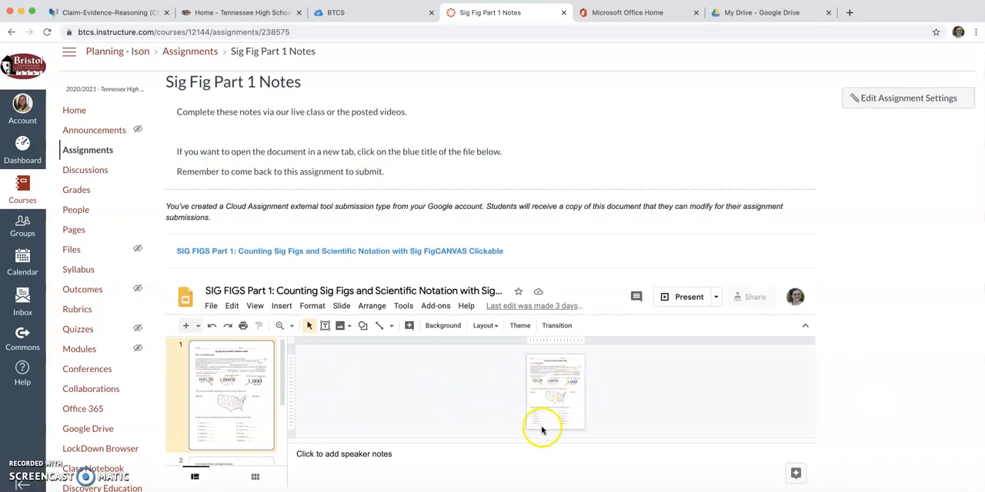
pyautogui.click(408, 254)
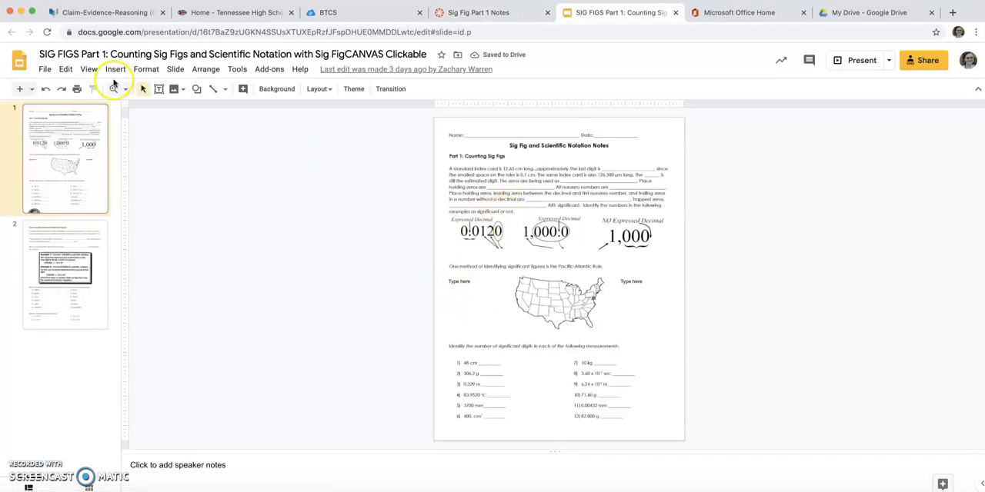
pyautogui.click(124, 90)
pyautogui.click(150, 144)
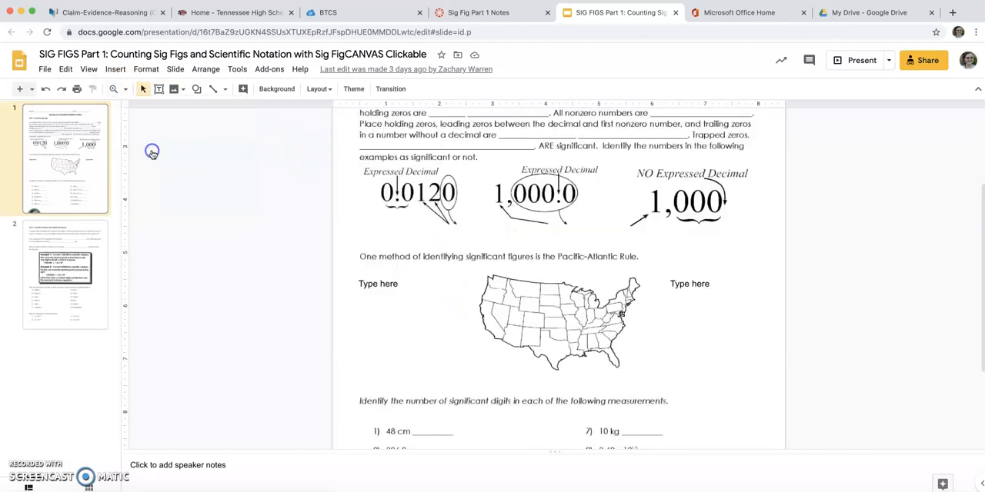
pyautogui.click(462, 140)
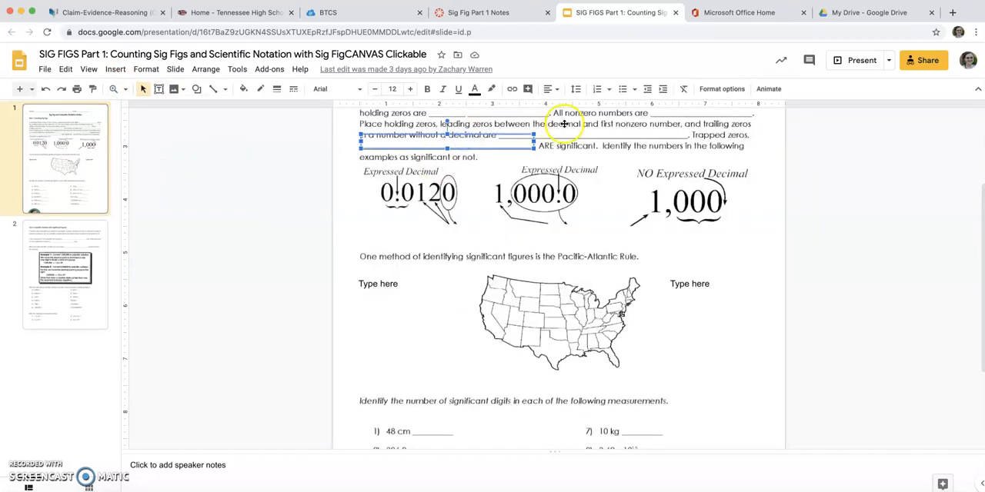
pyautogui.click(565, 131)
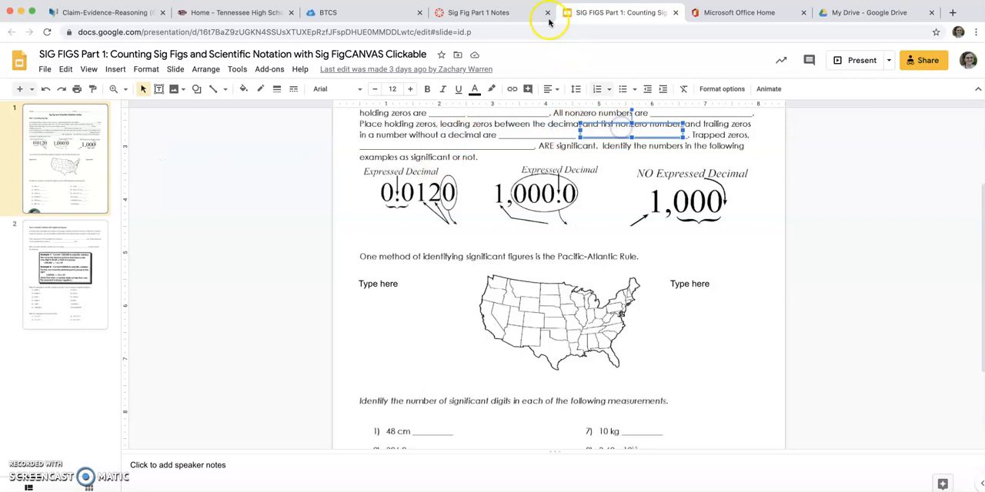
# - Return to the Sig Fig Part 1 Notes assignment page and review its instructions and embedded document
pyautogui.click(475, 12)
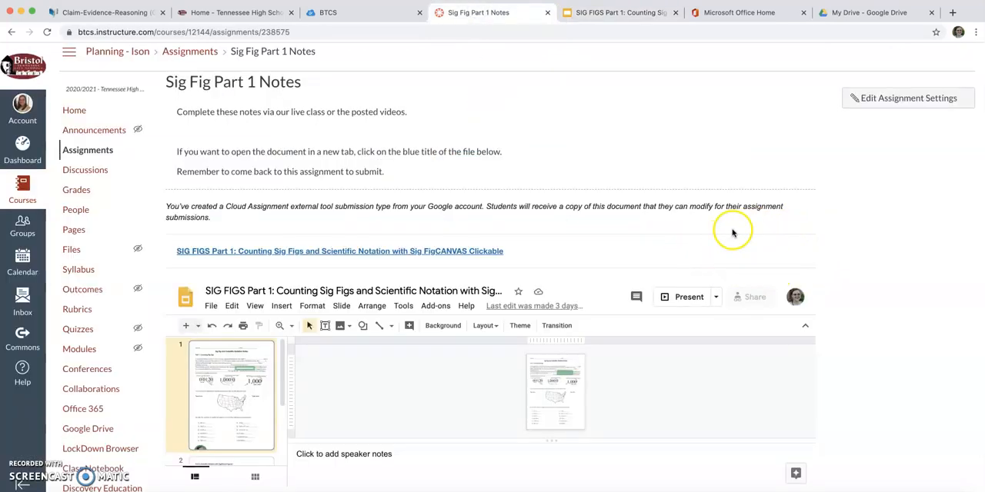
pyautogui.scroll(-3, 846, 270)
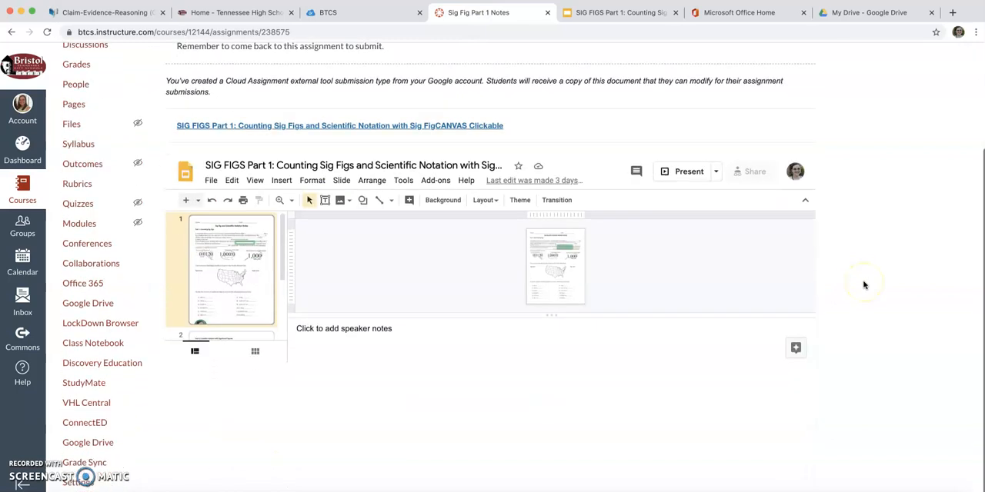
pyautogui.scroll(3, 863, 282)
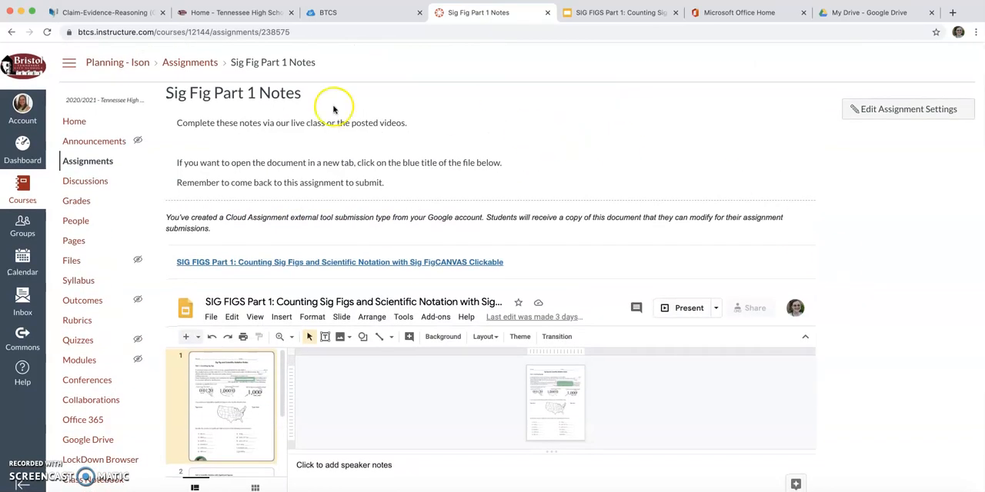